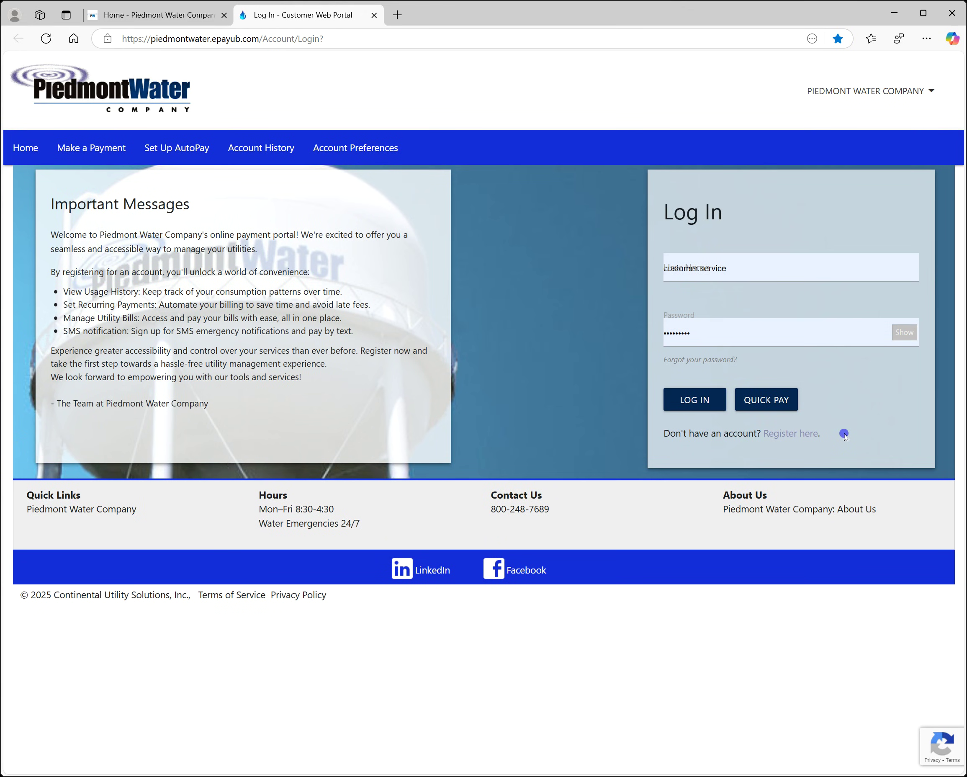
# Sign in to the Piedmont Water portal with the autofilled user name and password
pyautogui.click(844, 434)
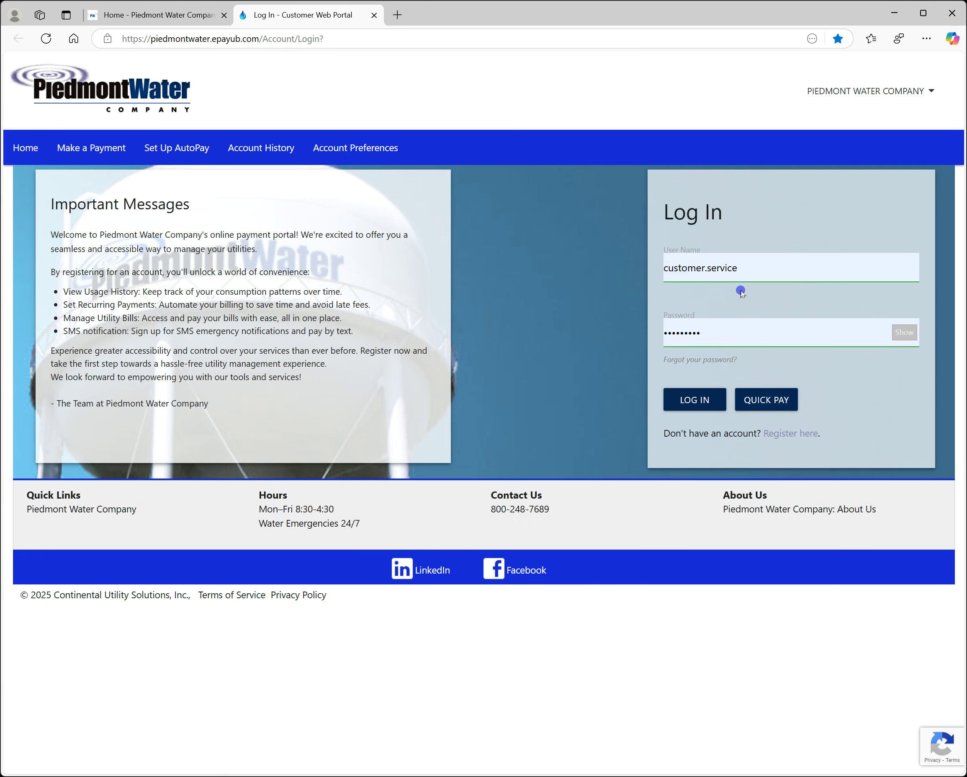
pyautogui.click(695, 393)
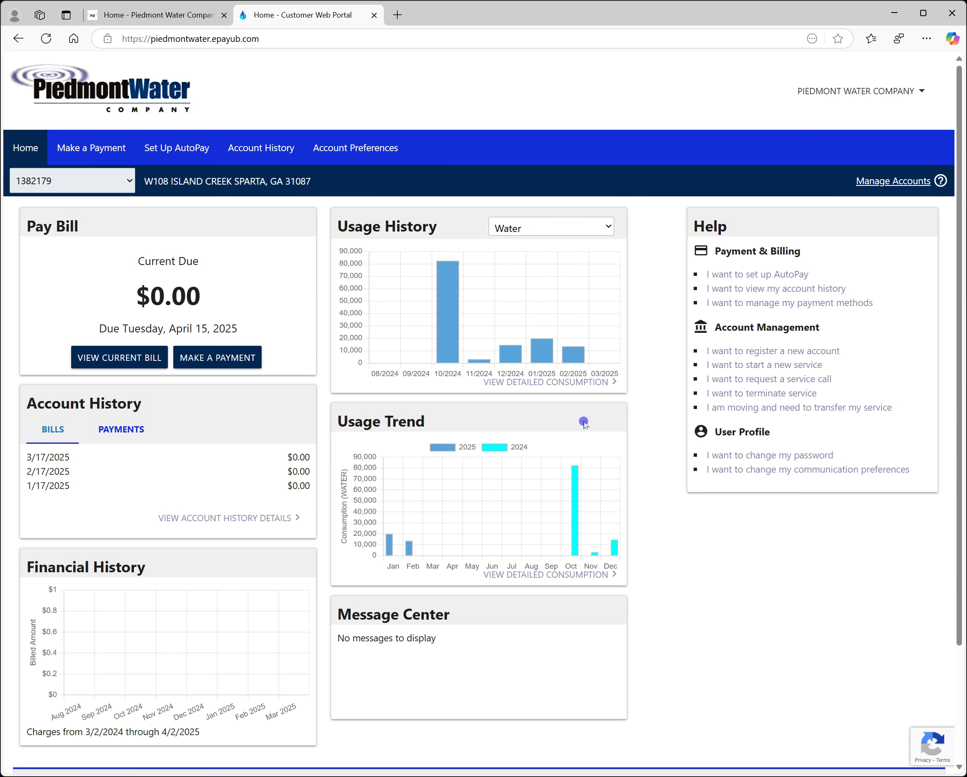
# Open VIEW DETAILED CONSUMPTION under the Home page's Usage History chart to load My360
pyautogui.click(568, 383)
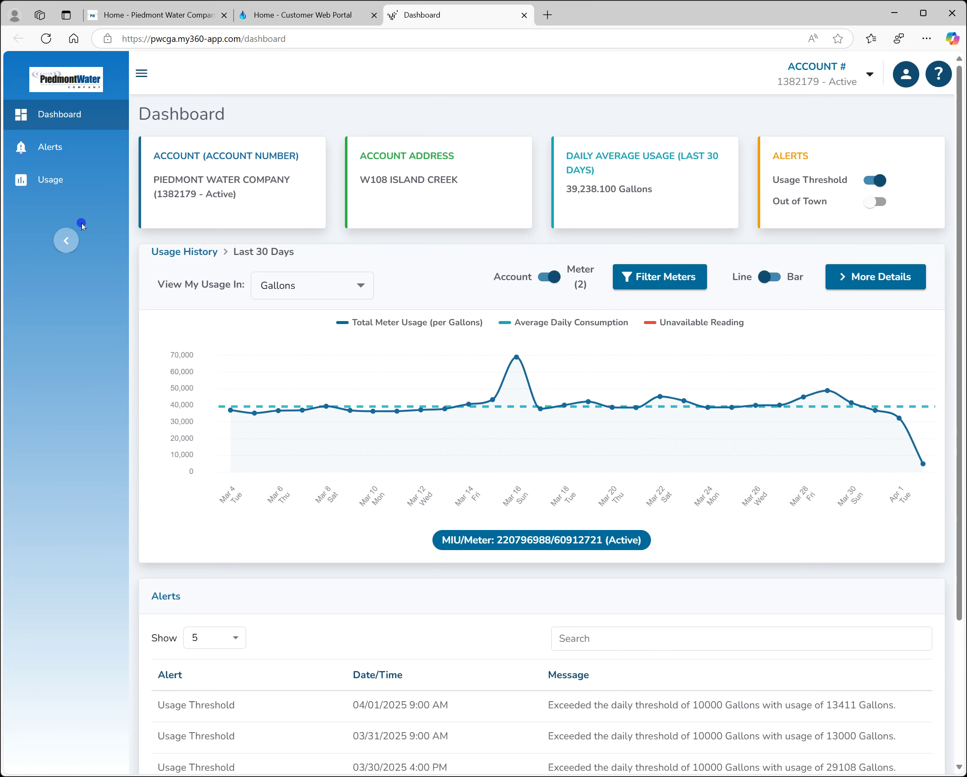
pyautogui.click(64, 241)
pyautogui.click(20, 241)
pyautogui.click(141, 73)
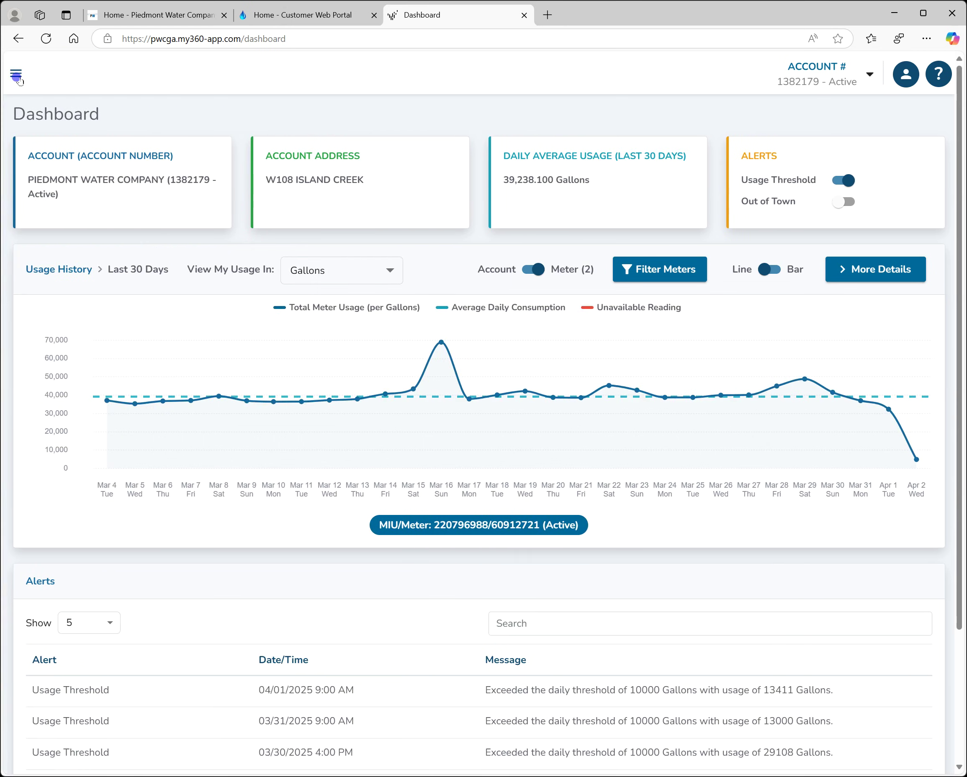
pyautogui.click(16, 74)
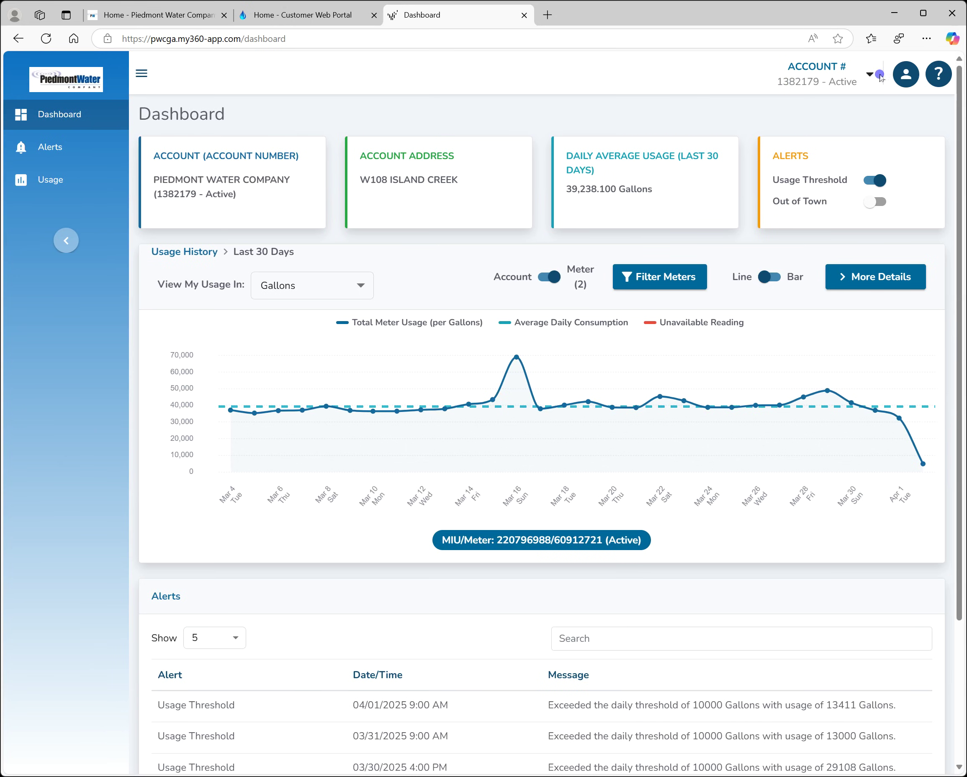
pyautogui.click(903, 79)
pyautogui.click(931, 78)
pyautogui.scroll(-2, 426, 436)
pyautogui.scroll(-2, 426, 437)
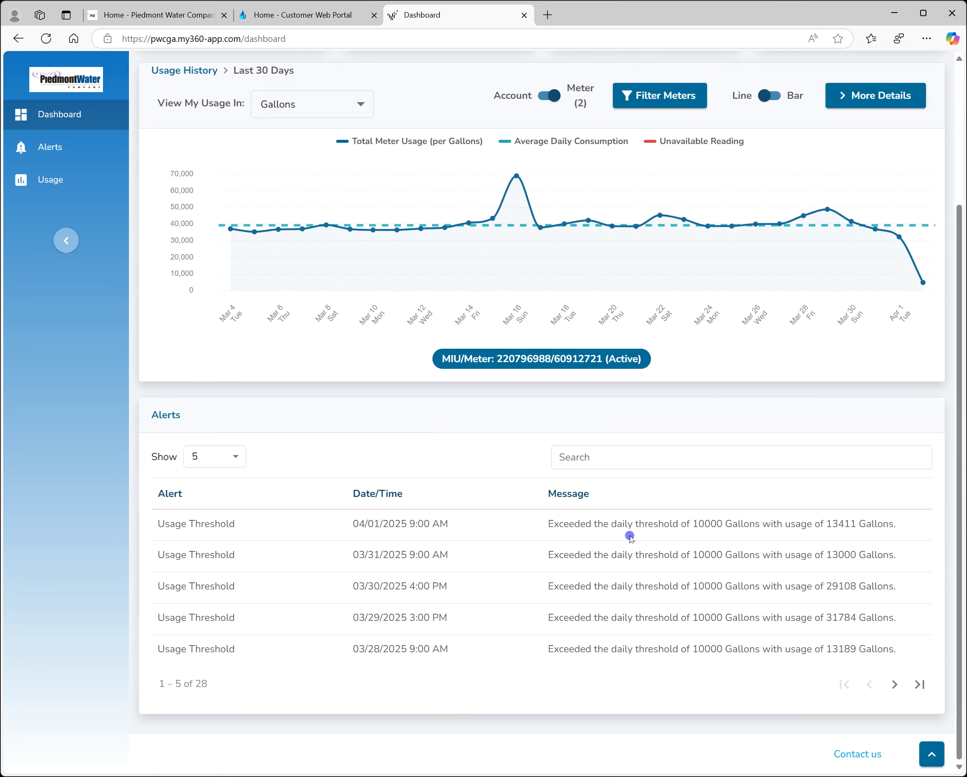
pyautogui.scroll(4, 626, 529)
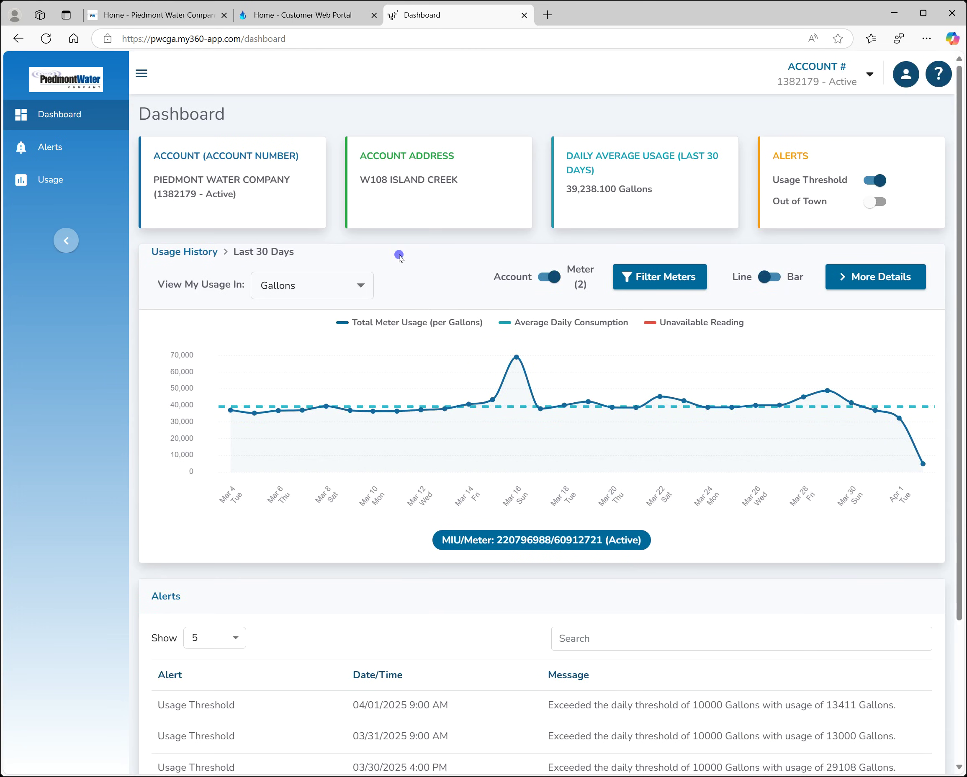
# Review the Alerts page, leaving the usage type on Total, then return to the Dashboard
pyautogui.click(42, 147)
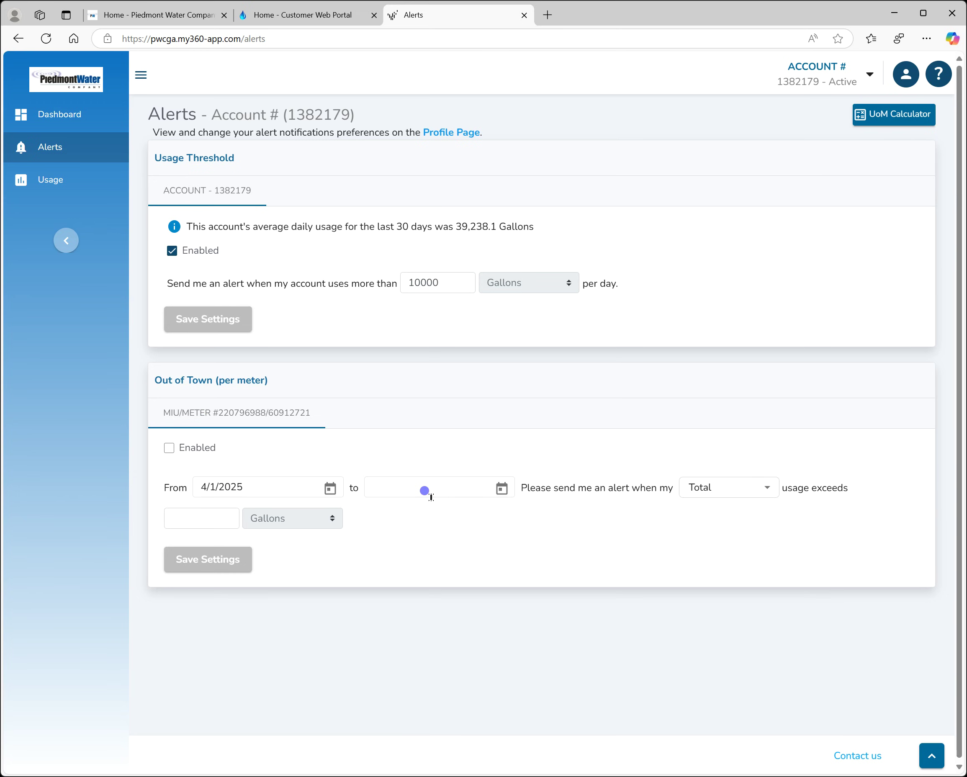
pyautogui.click(708, 489)
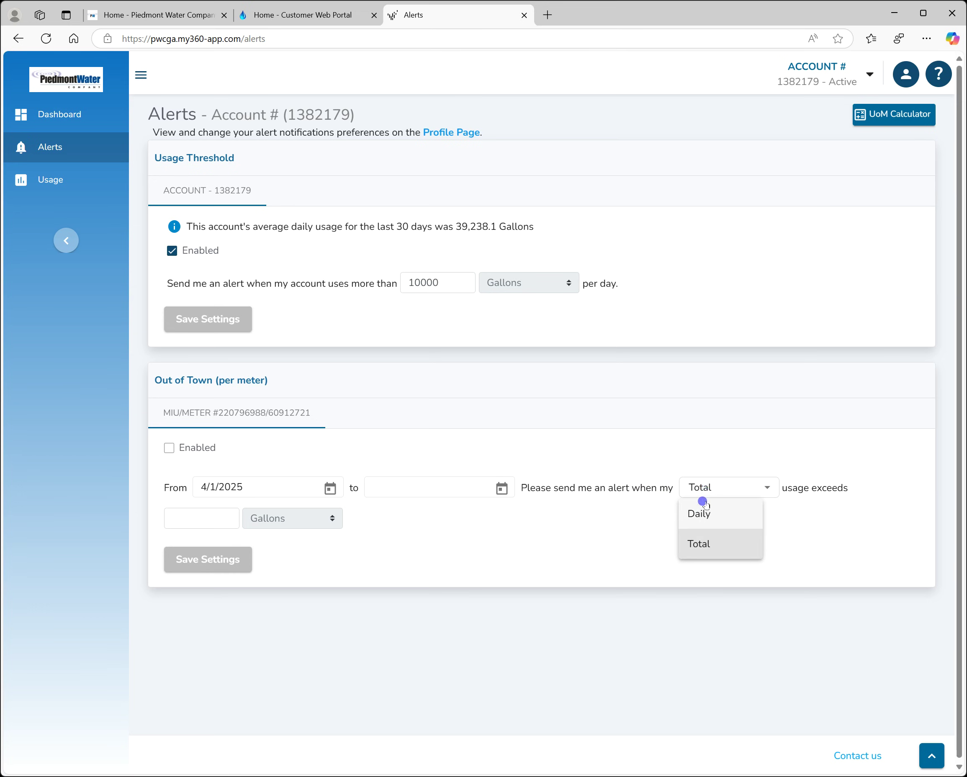
pyautogui.click(637, 490)
pyautogui.click(209, 519)
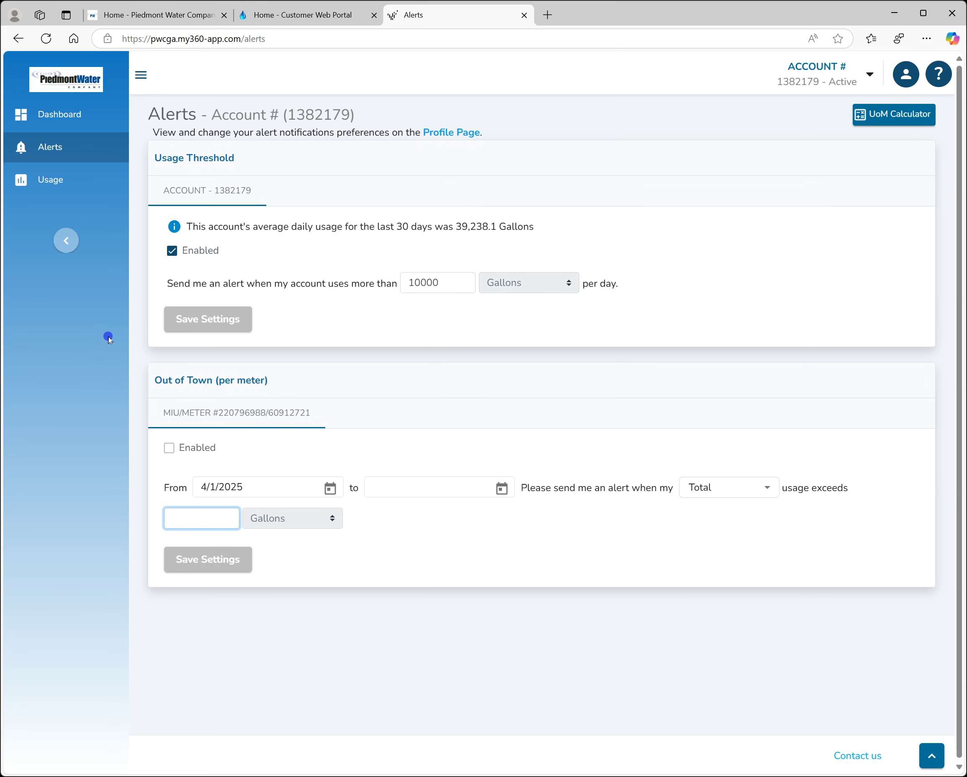
pyautogui.click(49, 119)
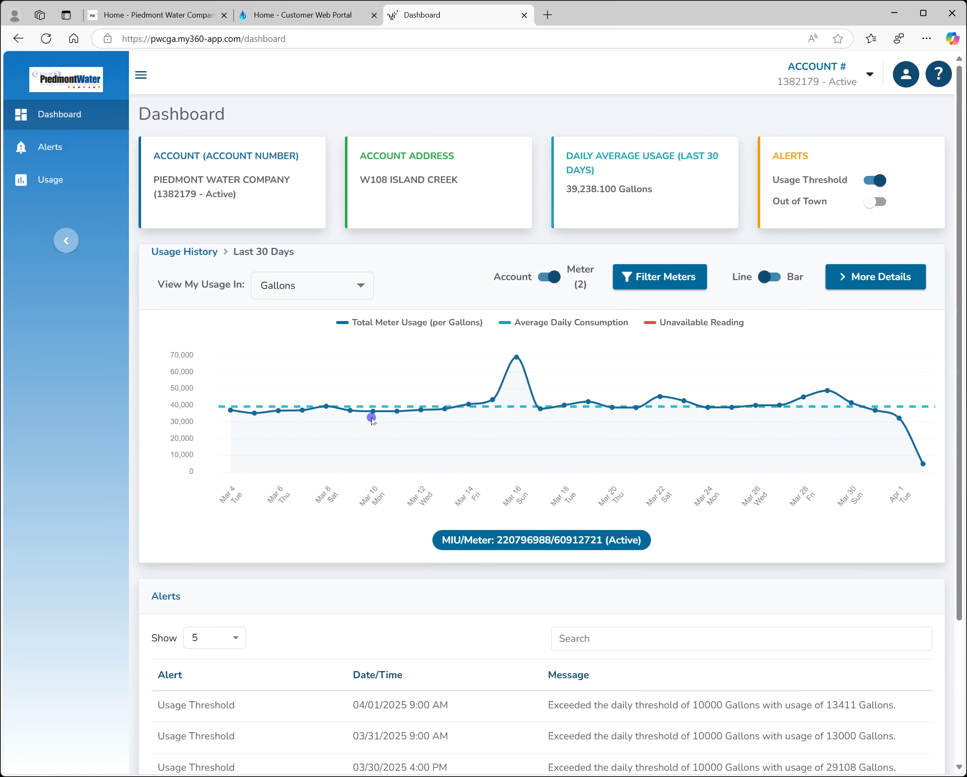
pyautogui.click(778, 279)
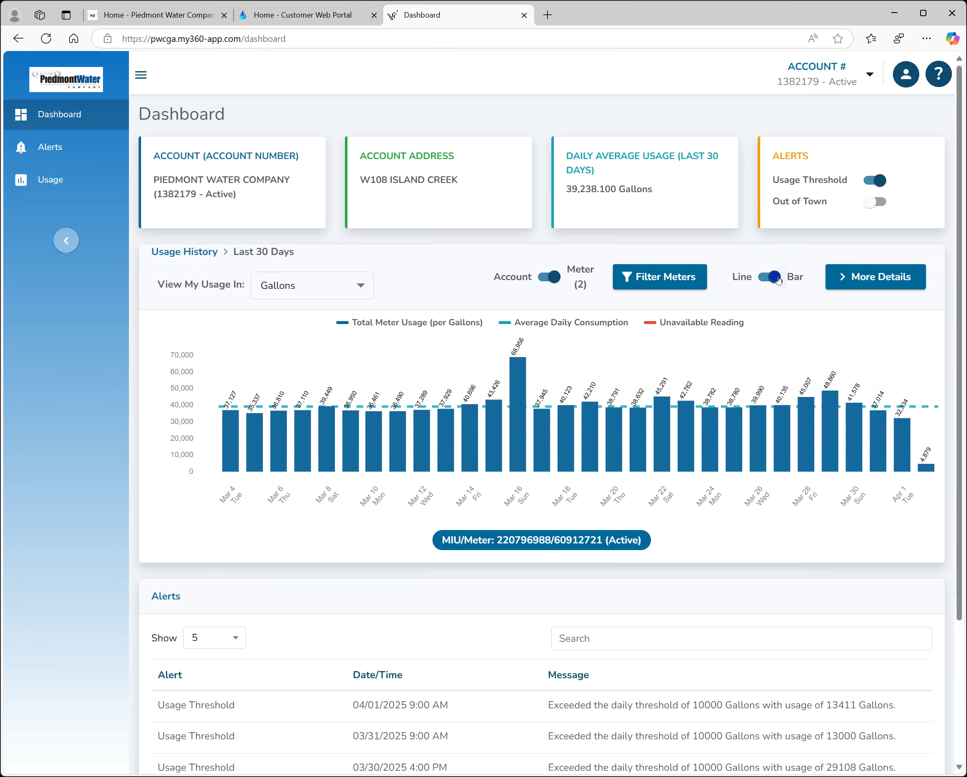
pyautogui.click(620, 287)
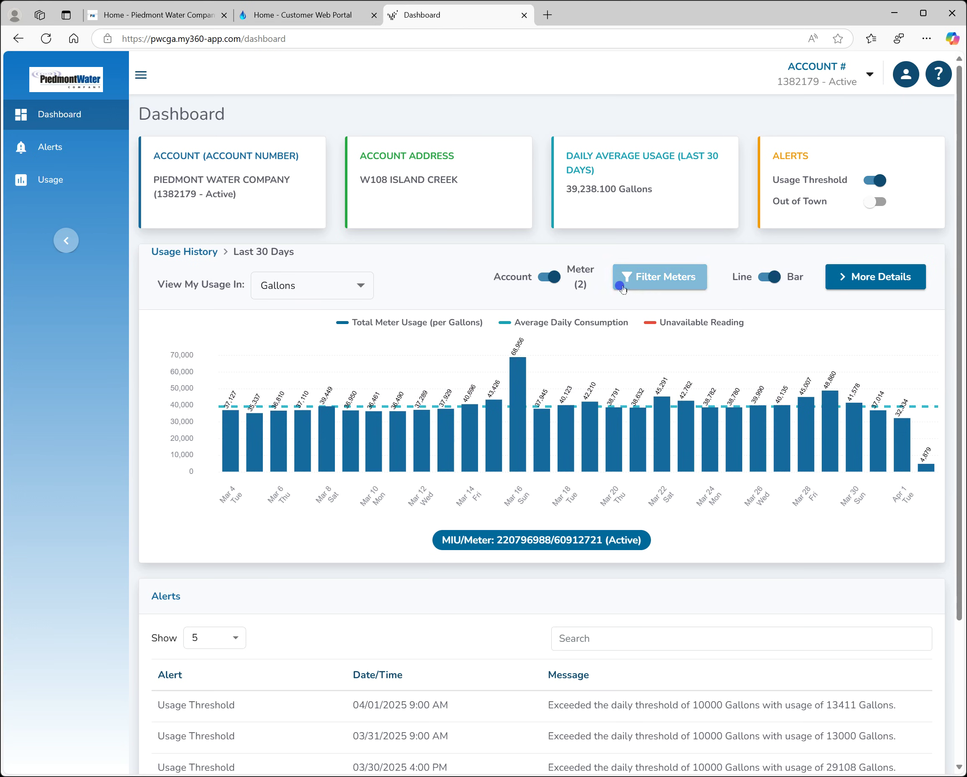
pyautogui.click(541, 277)
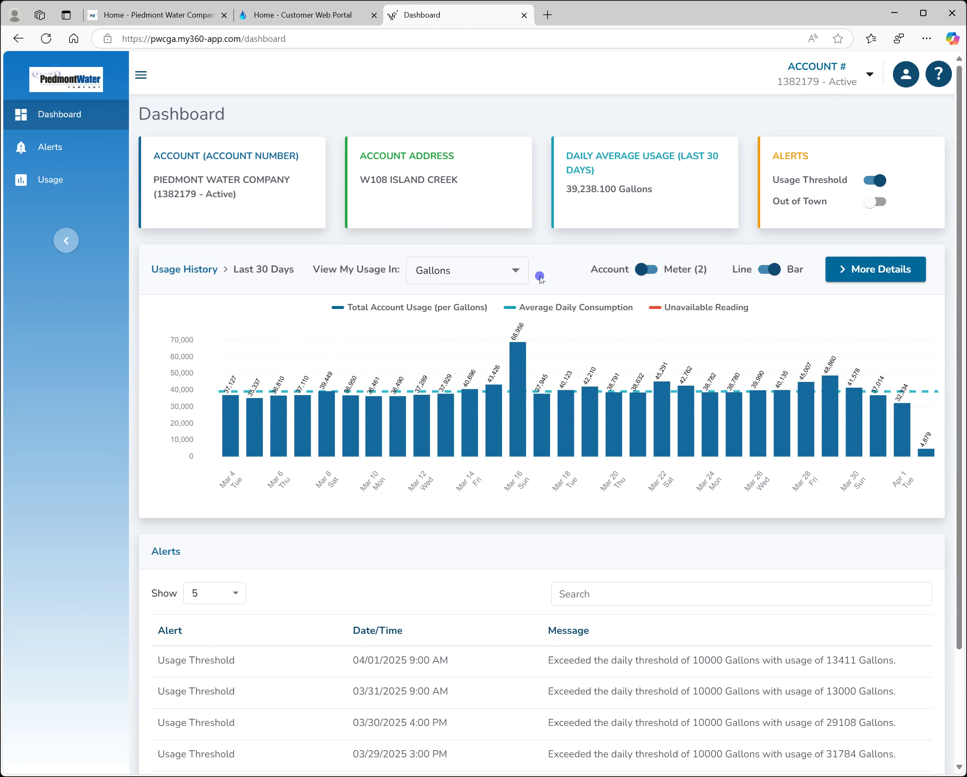
pyautogui.click(645, 270)
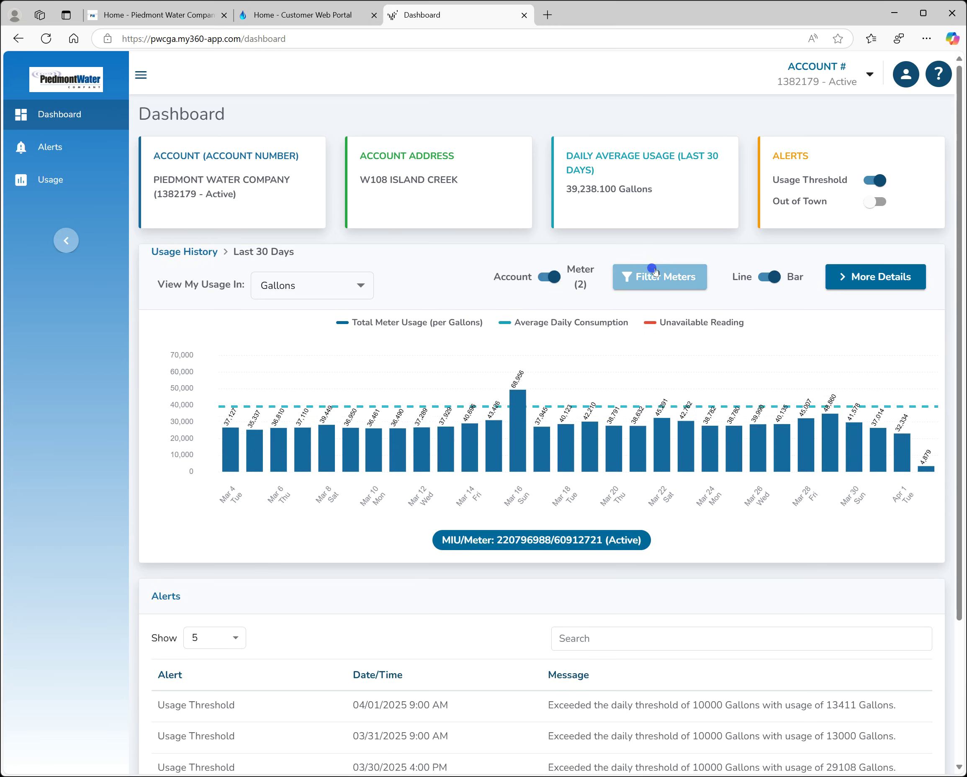
pyautogui.click(654, 272)
pyautogui.click(489, 483)
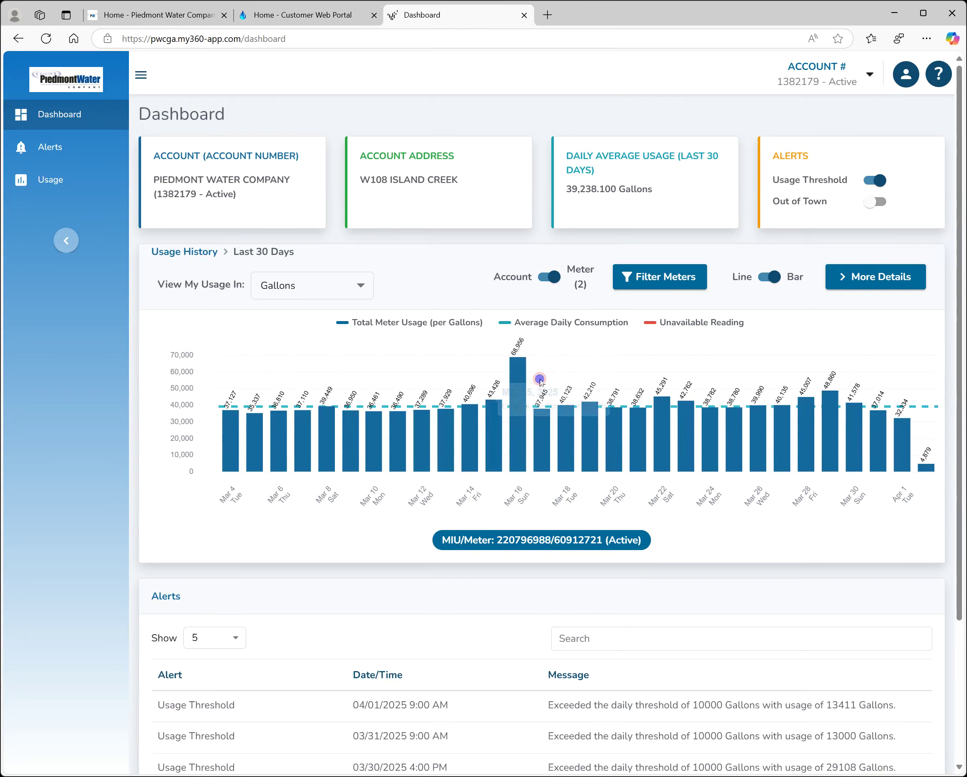
pyautogui.click(541, 277)
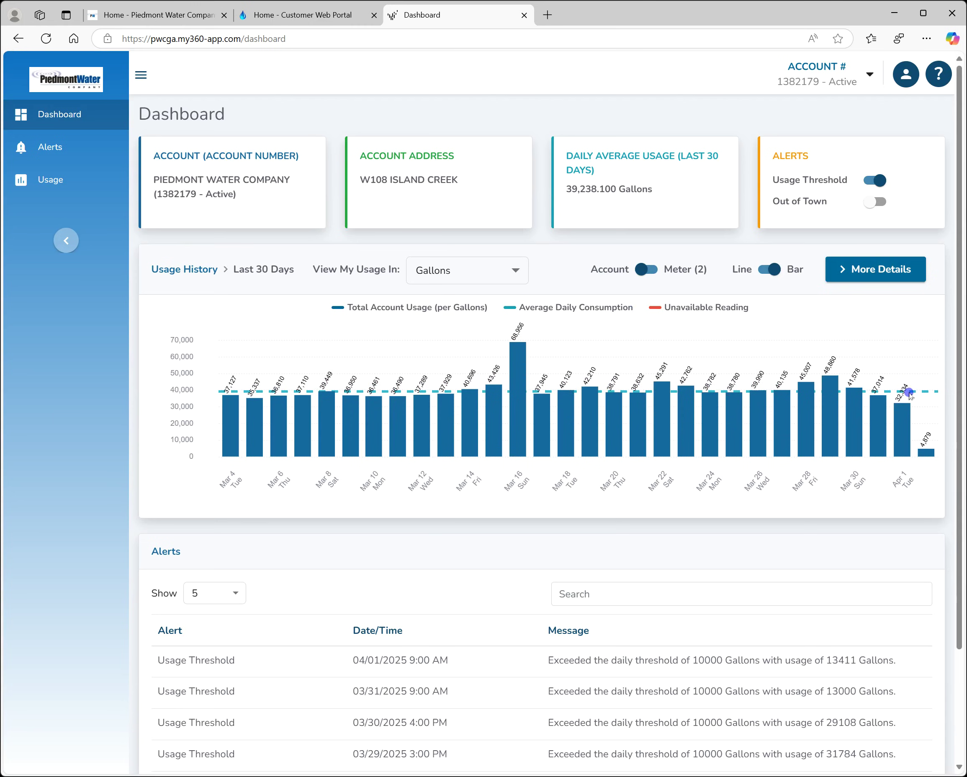
pyautogui.moveTo(772, 422)
pyautogui.click(56, 181)
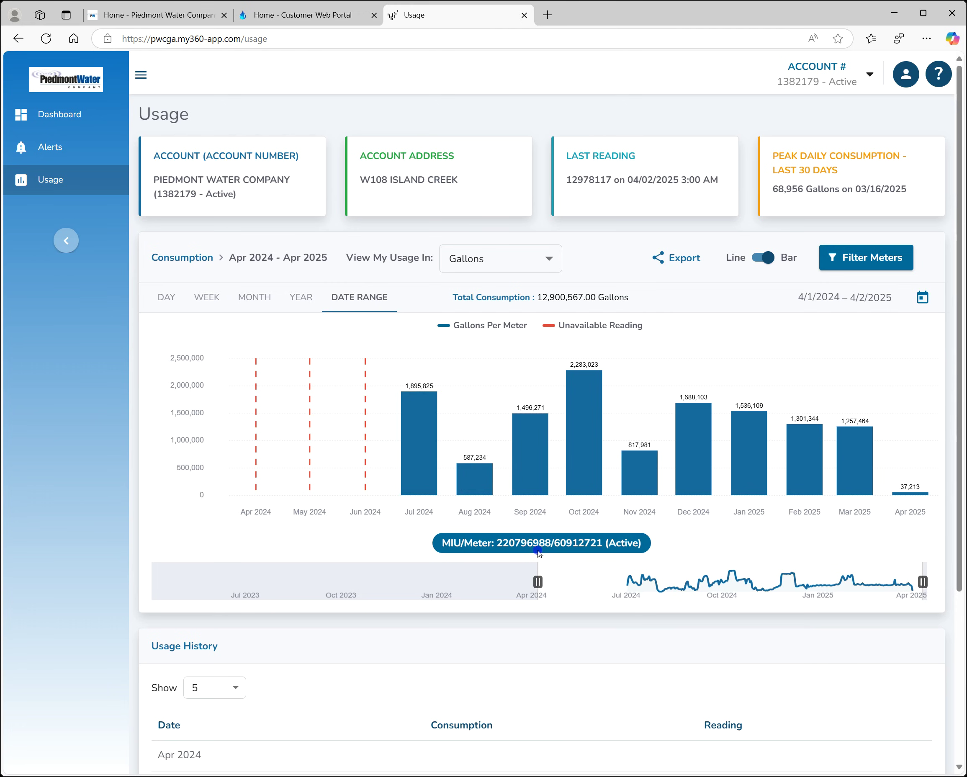
# Scroll through the Usage History table's 13 monthly entries from Apr 2024 to Apr 2025
pyautogui.scroll(-5, 538, 552)
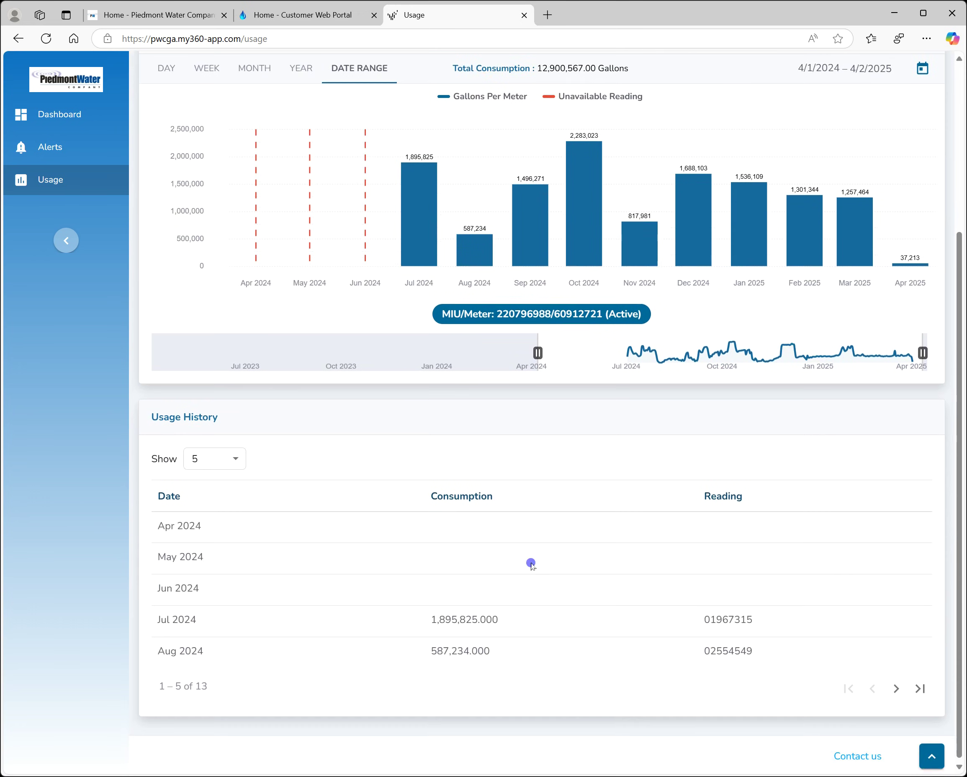
pyautogui.scroll(4, 454, 675)
pyautogui.scroll(-4, 453, 691)
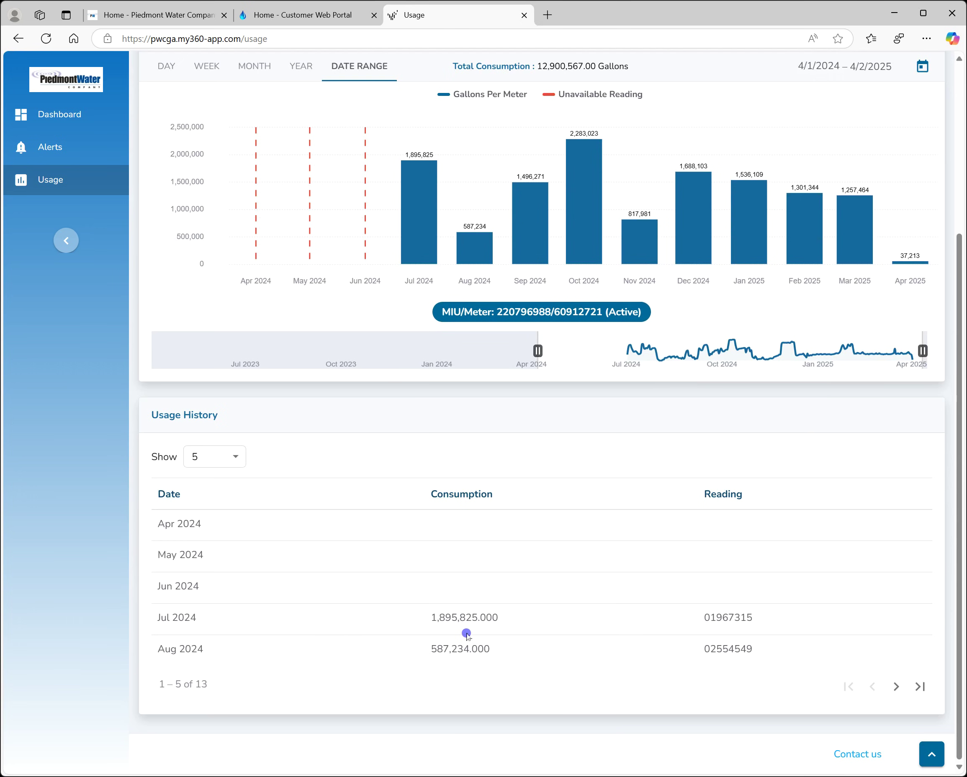
pyautogui.scroll(3, 713, 364)
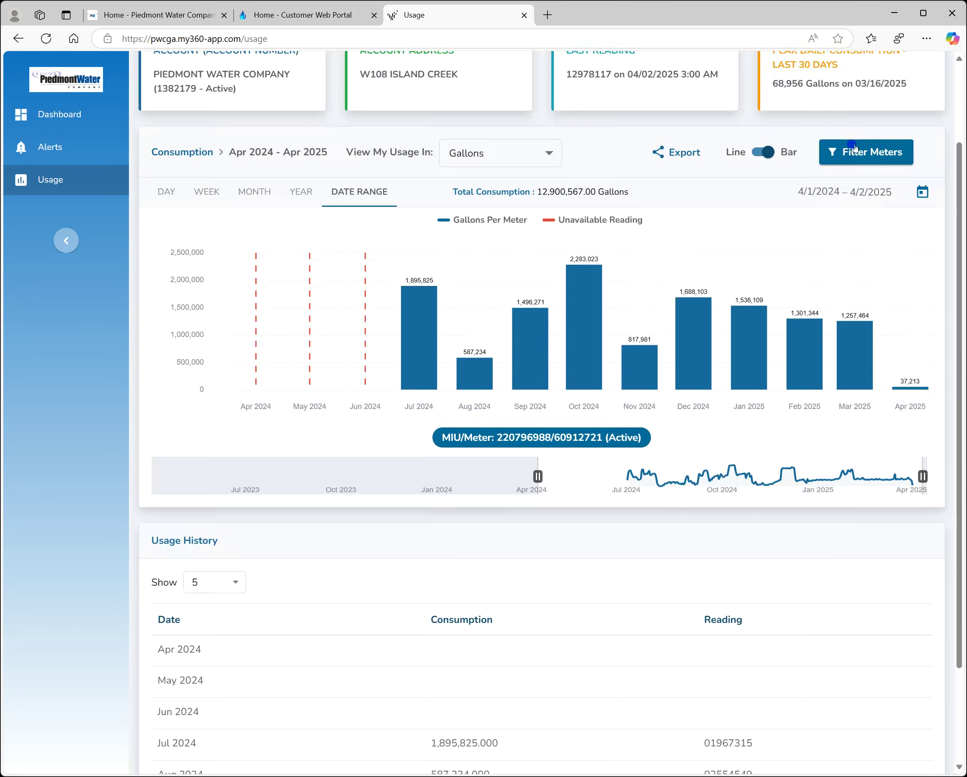
# Check the Filter Meters list and switch the chart to line and back to bars
pyautogui.click(856, 155)
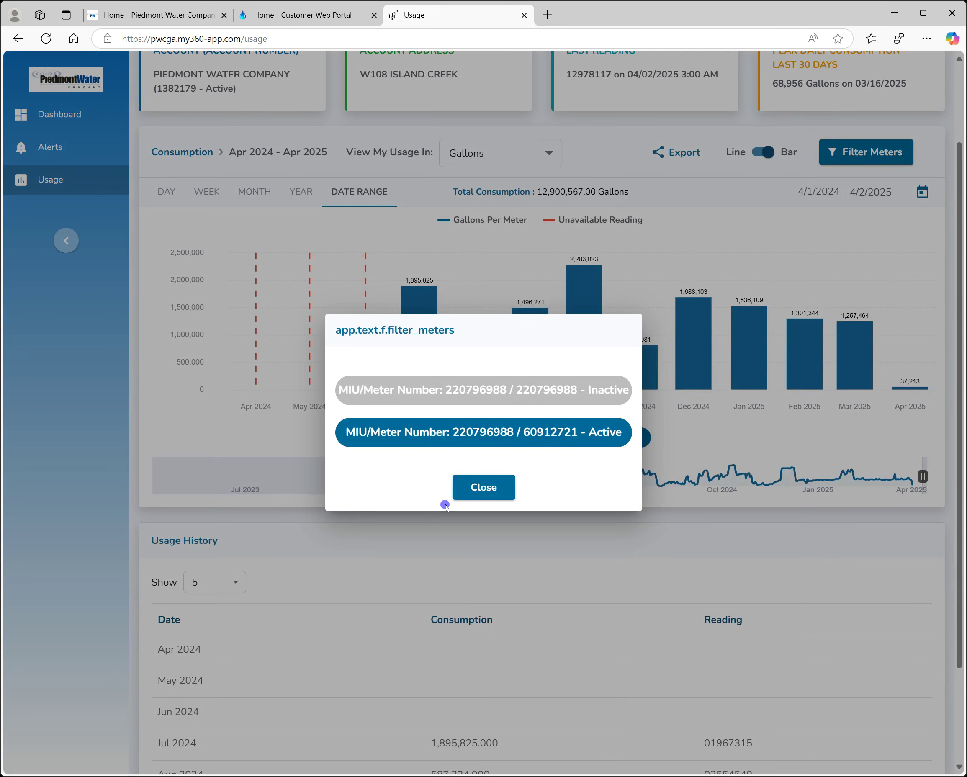
pyautogui.click(479, 489)
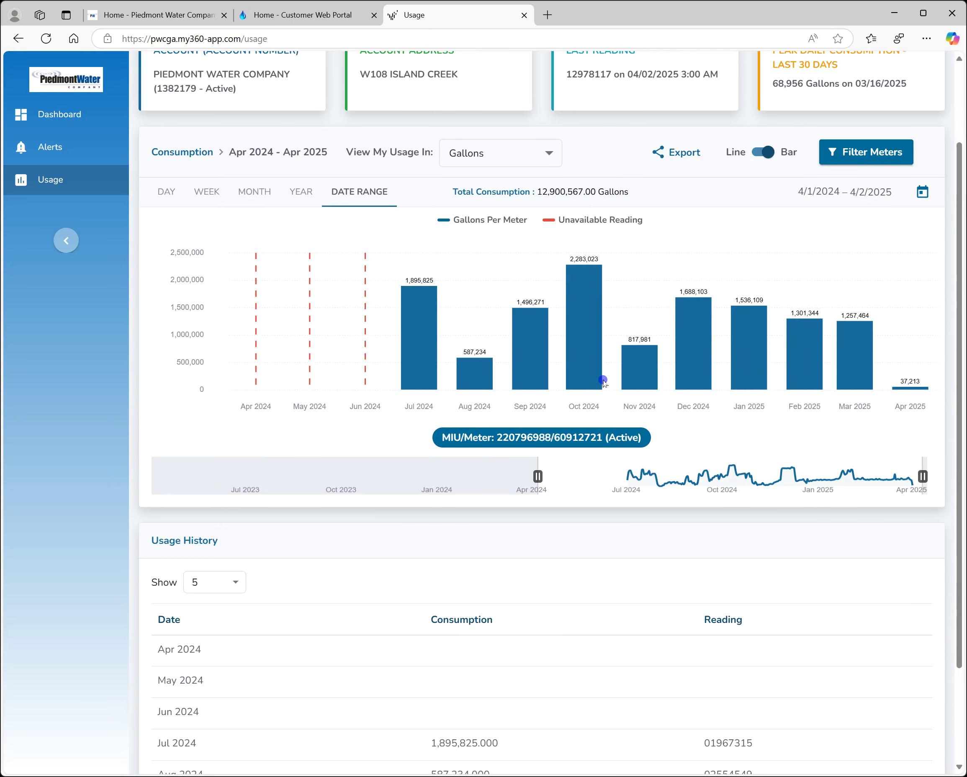
pyautogui.click(756, 155)
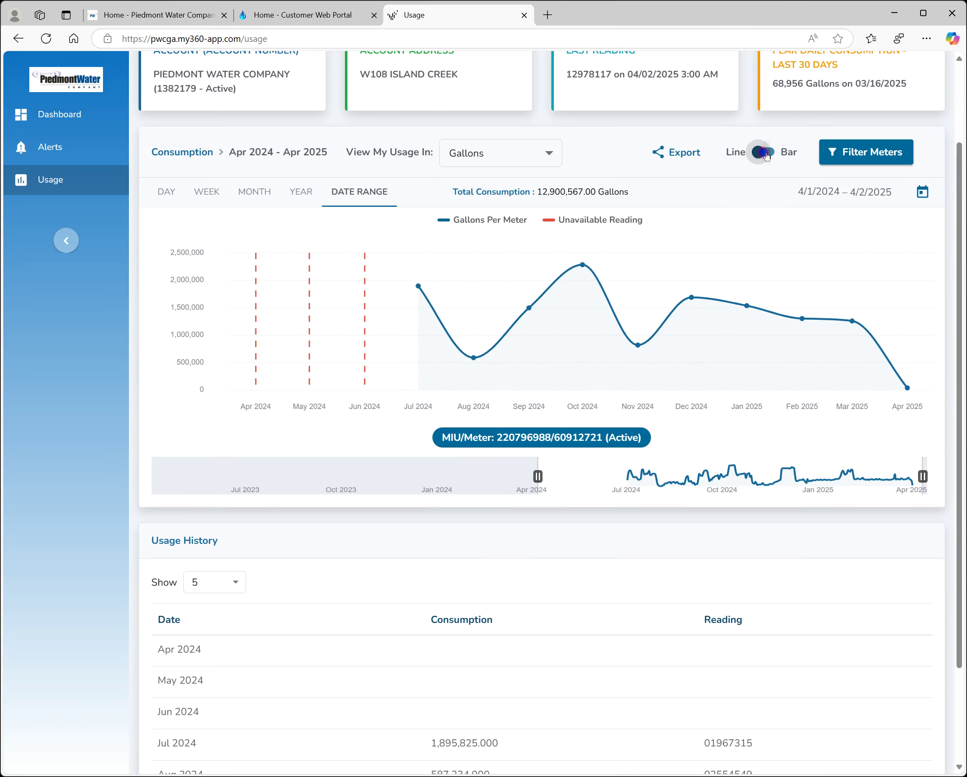
pyautogui.click(766, 154)
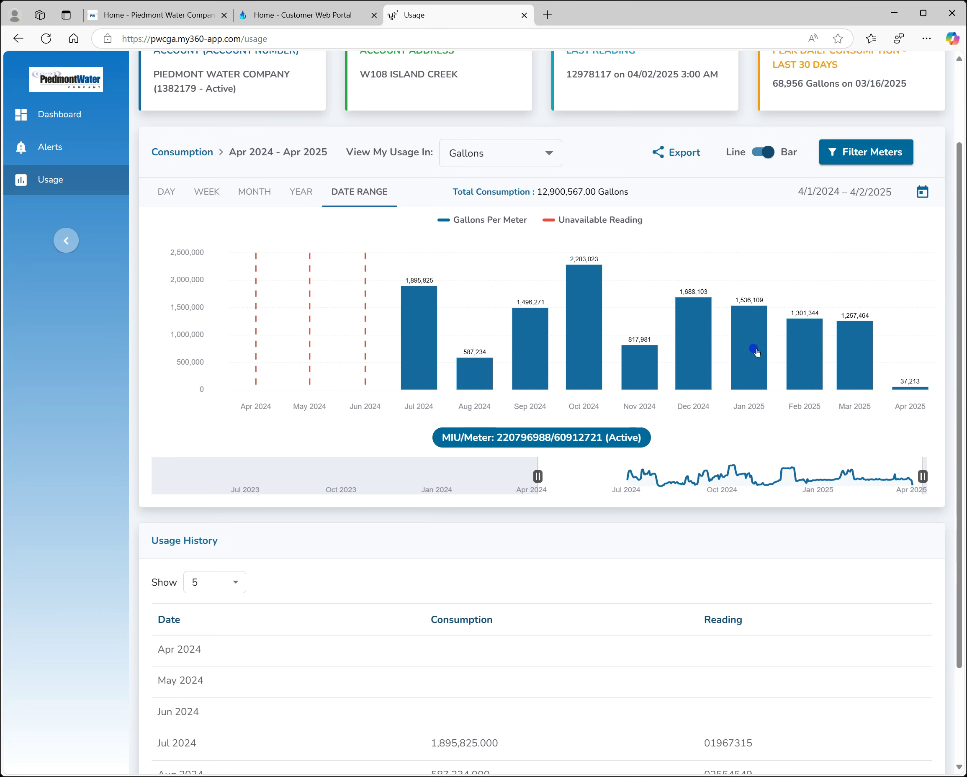
# Drill the chart into November 2024, then Nov 26 hourly usage, and show export formats
pyautogui.click(631, 365)
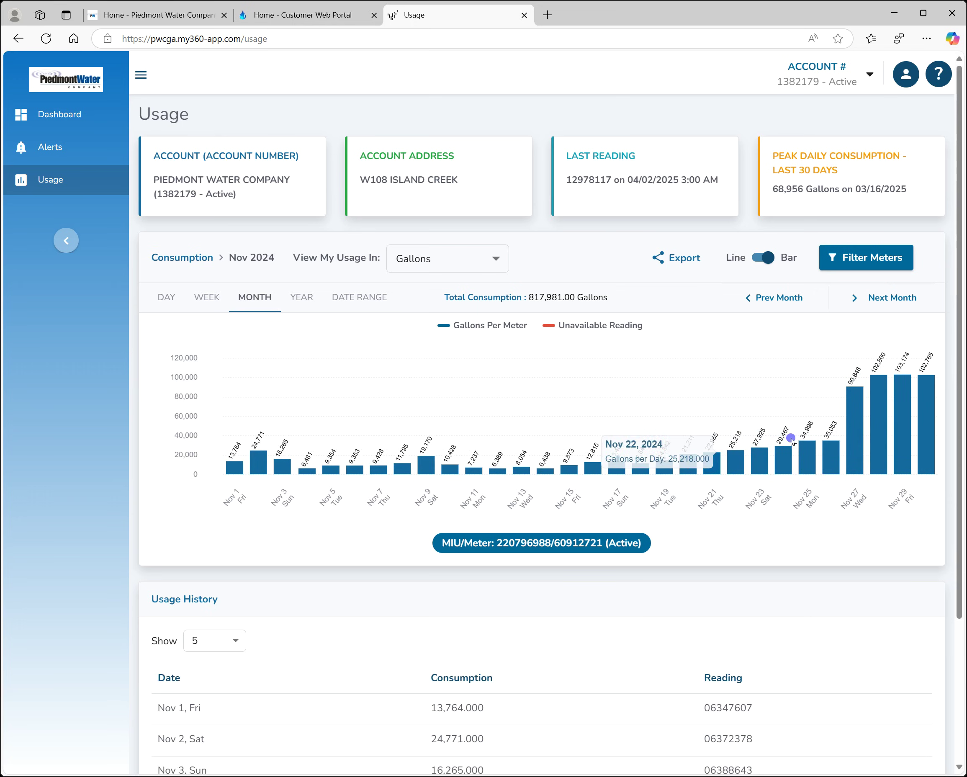
pyautogui.click(831, 452)
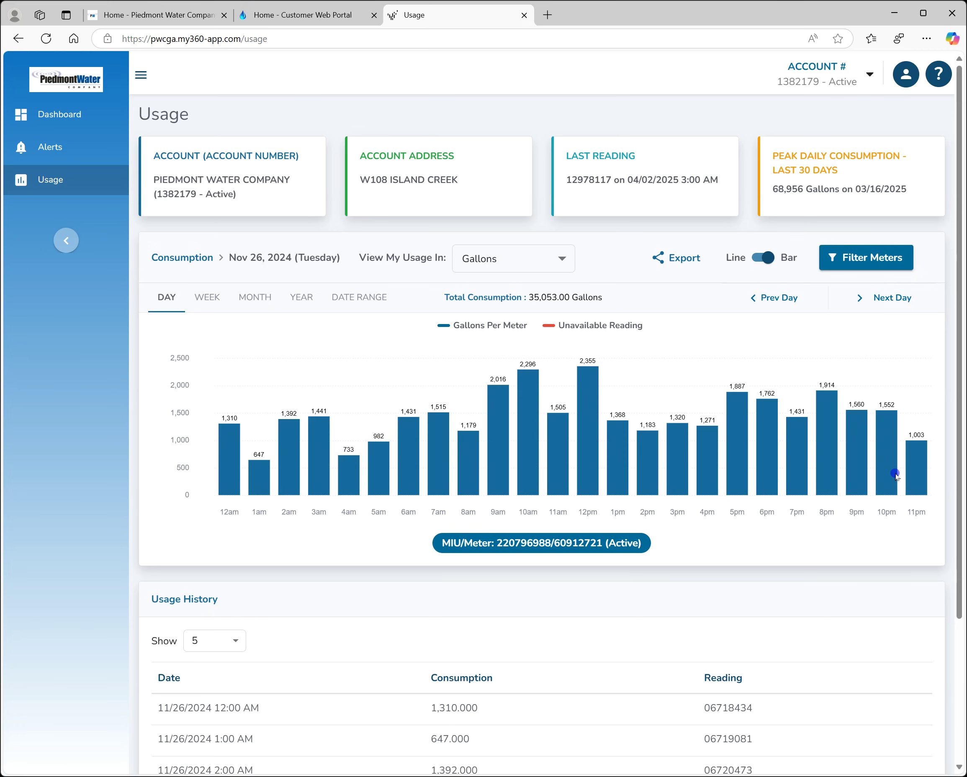
pyautogui.click(658, 261)
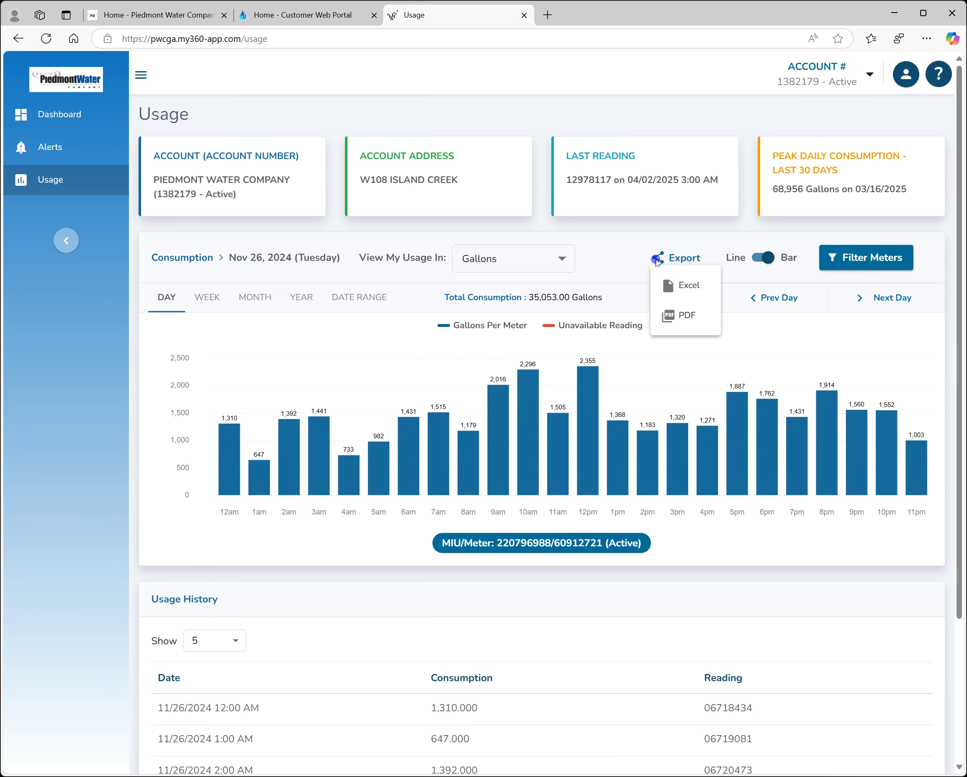
# Export the Nov 26, 2024 hourly consumption as PDF and scroll through the opened report
pyautogui.click(684, 318)
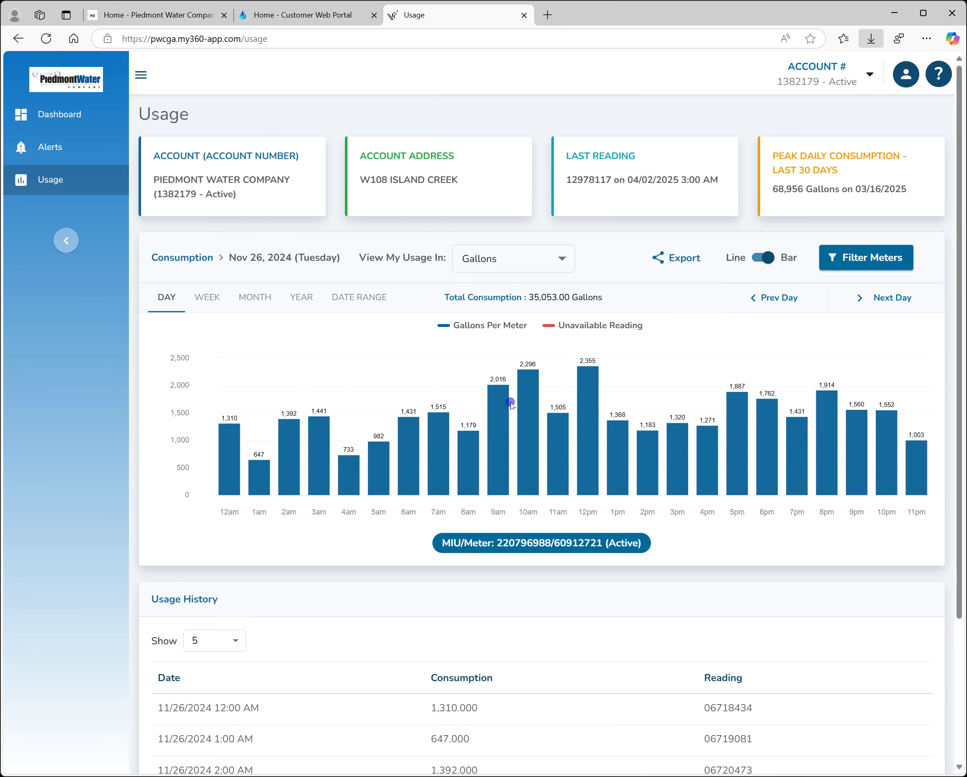
pyautogui.moveTo(494, 446)
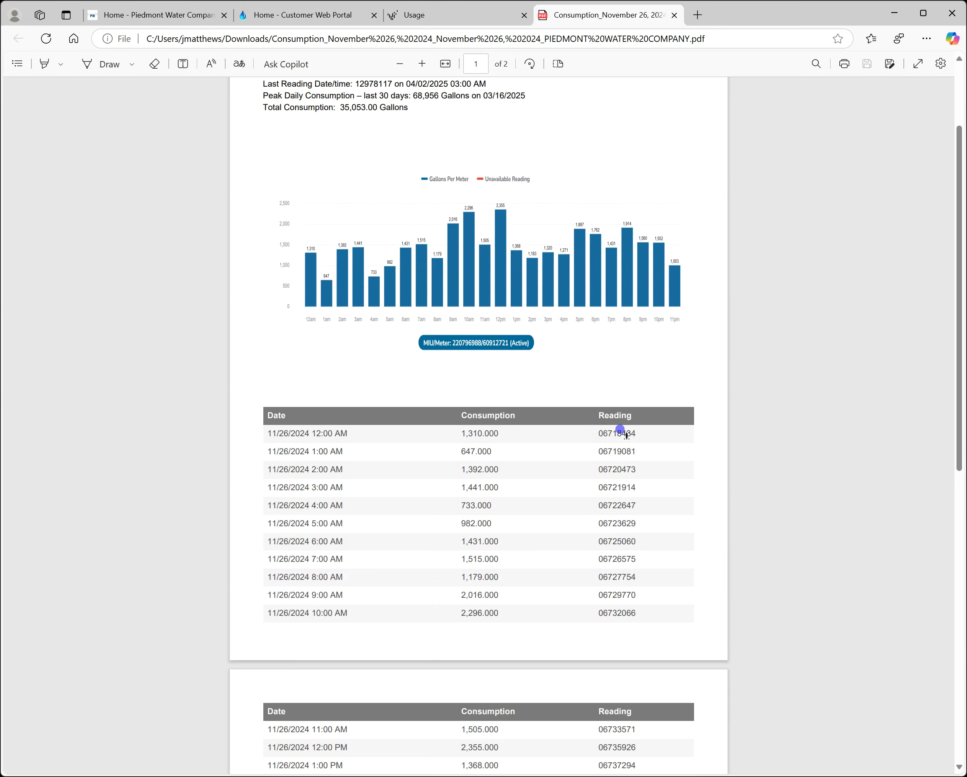
pyautogui.scroll(-7, 318, 542)
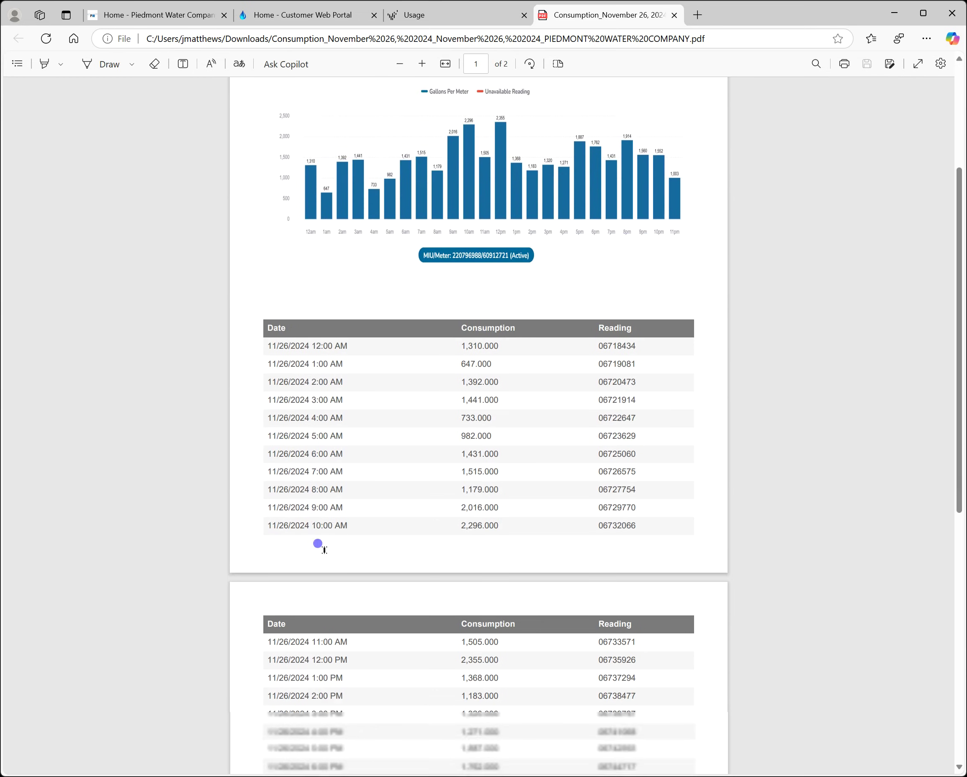
# Scroll back to the top of the PDF report, then close its tab
pyautogui.scroll(6, 318, 542)
pyautogui.scroll(5, 318, 542)
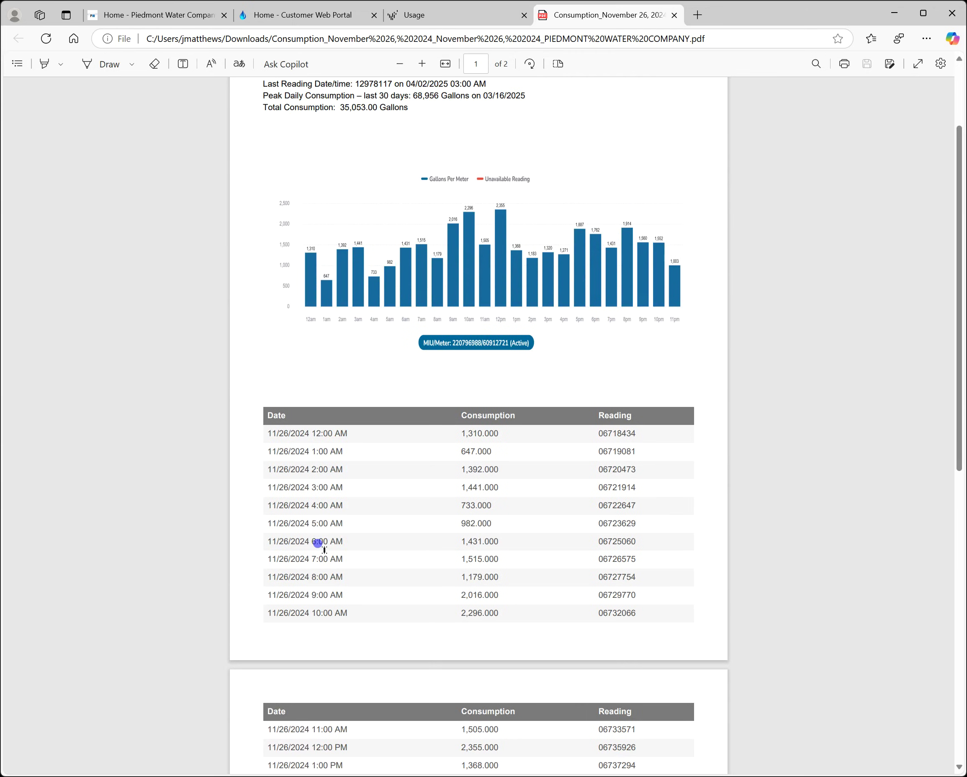
pyautogui.click(674, 15)
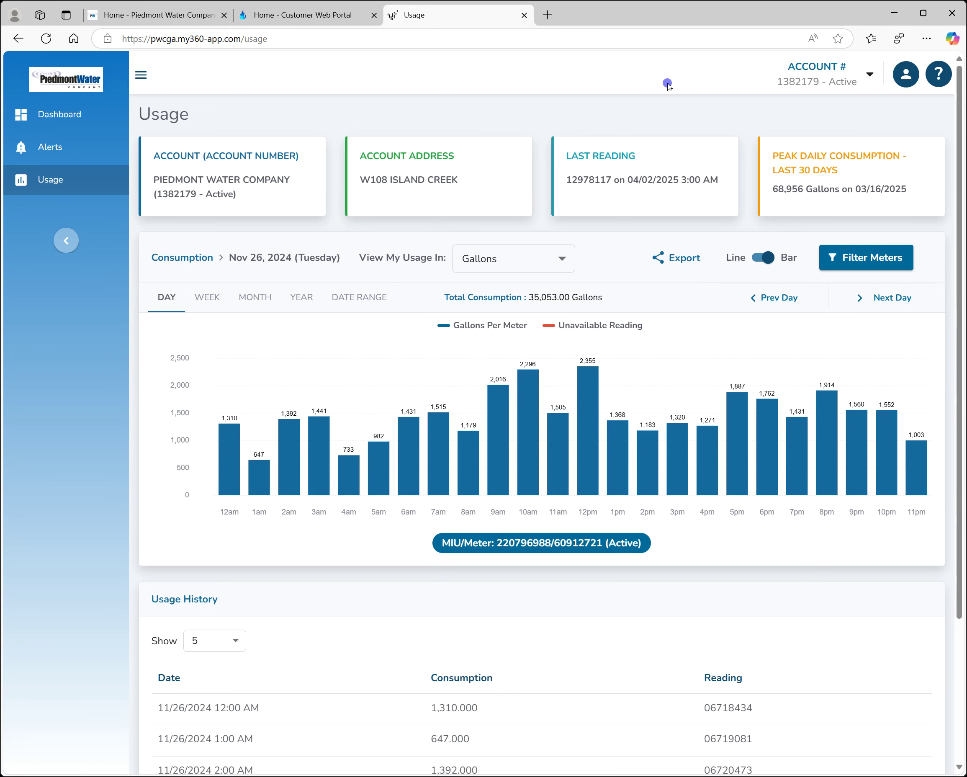